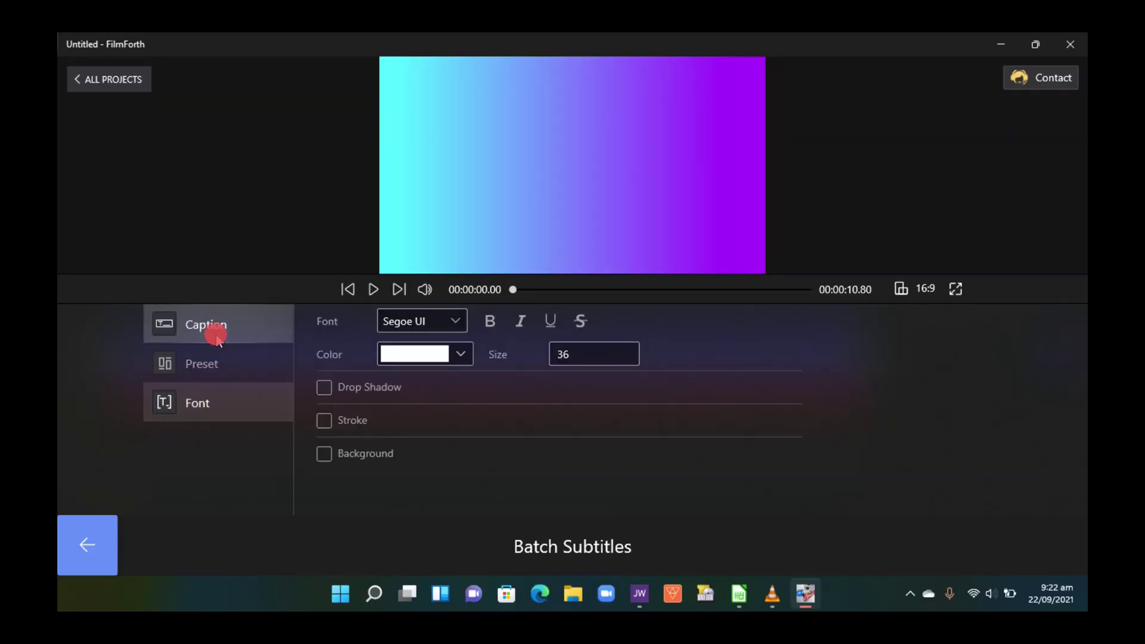
Step: Replace the placeholder caption with 'Hello Guys welcome to another video'
click(561, 384)
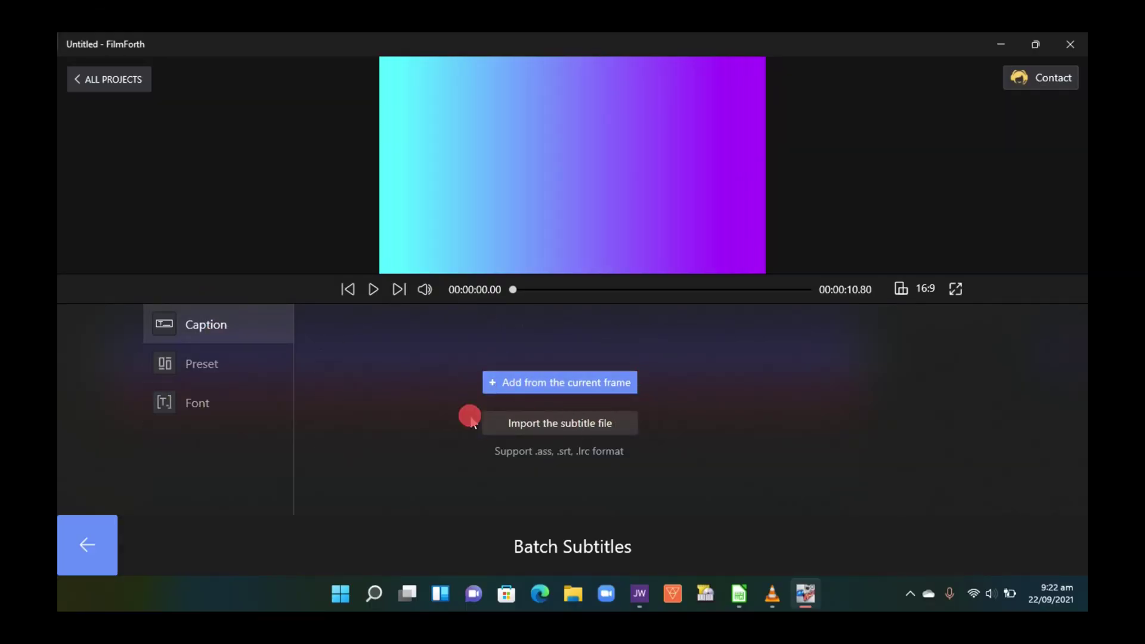
click(529, 381)
click(448, 364)
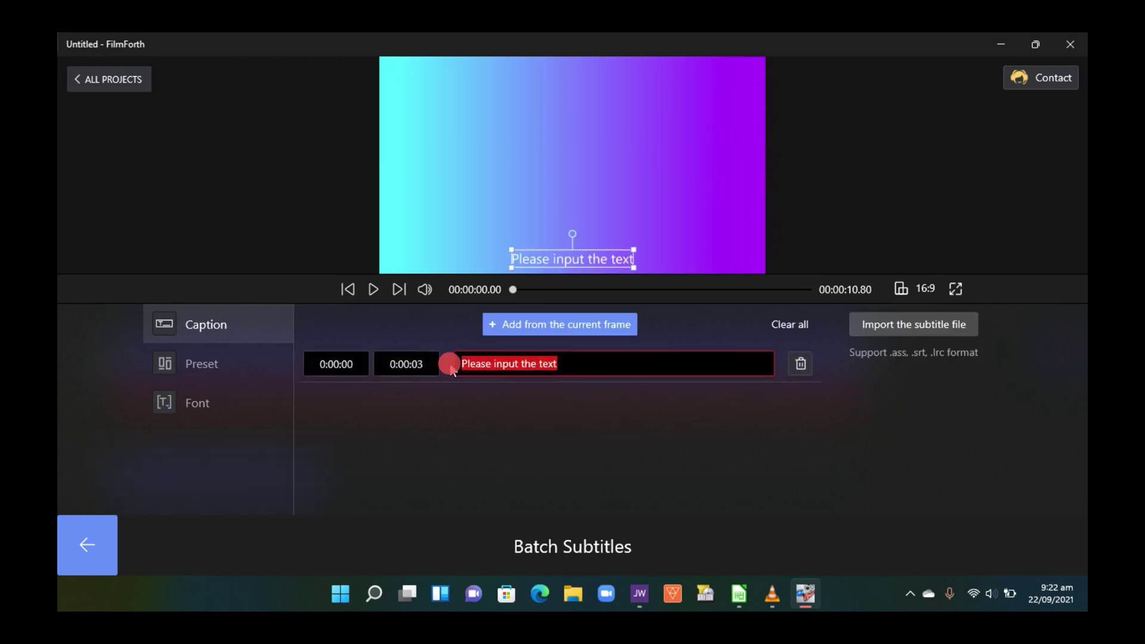
text(W)
key(BackSpace)
text(Hello Guys welcome to another video)
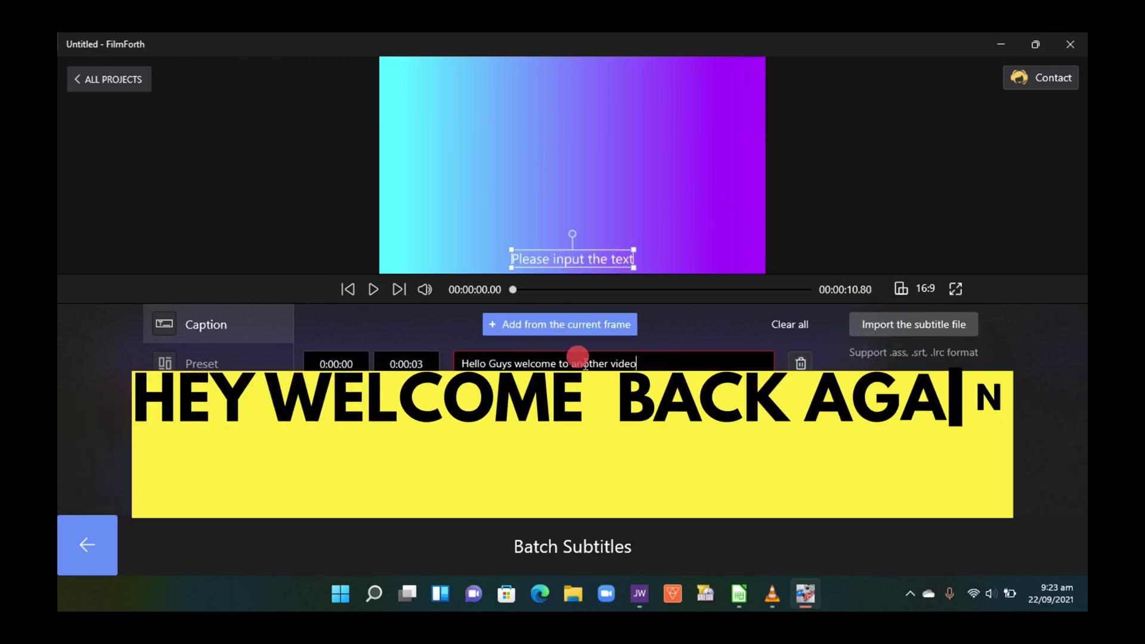
click(563, 243)
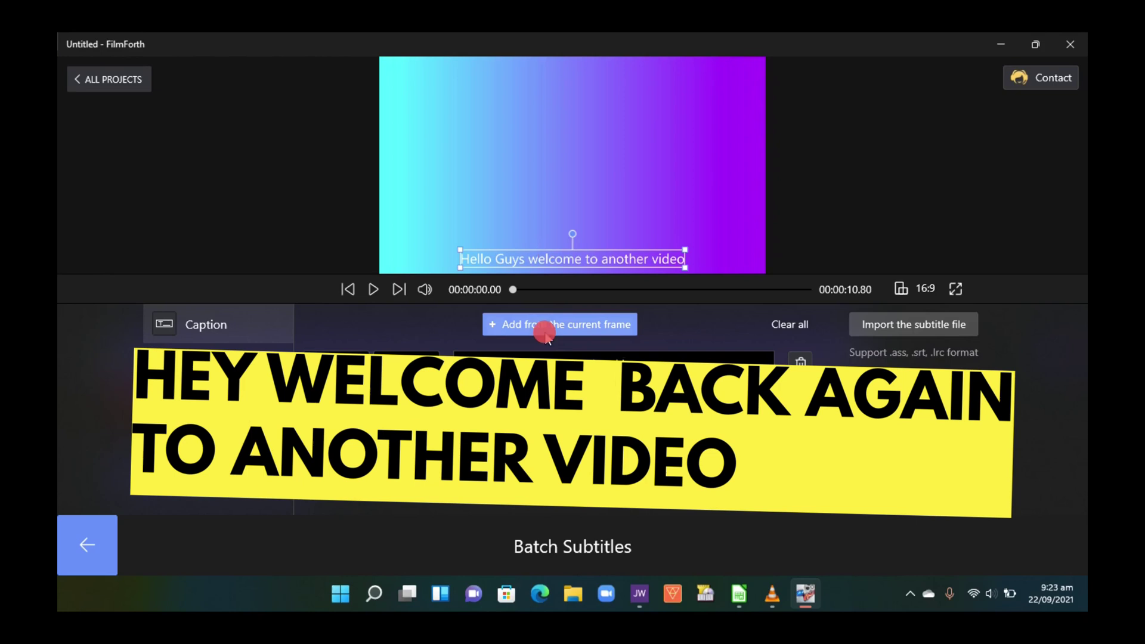
Step: Add a second placeholder subtitle starting at 0:00:03.15
click(537, 329)
drag(549, 289, 601, 293)
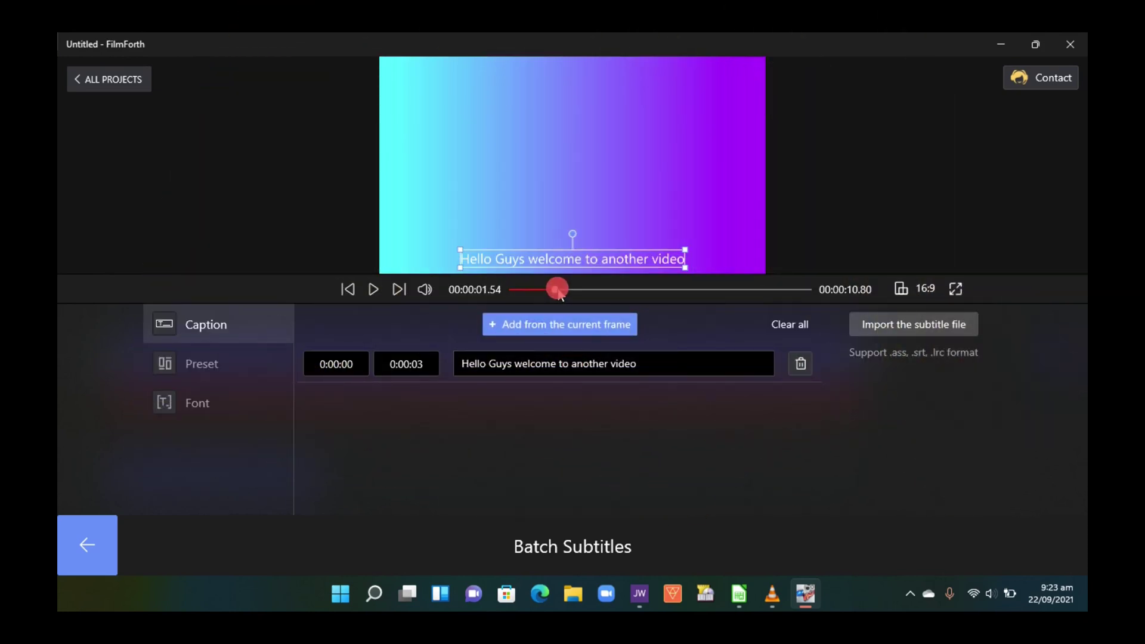
click(560, 324)
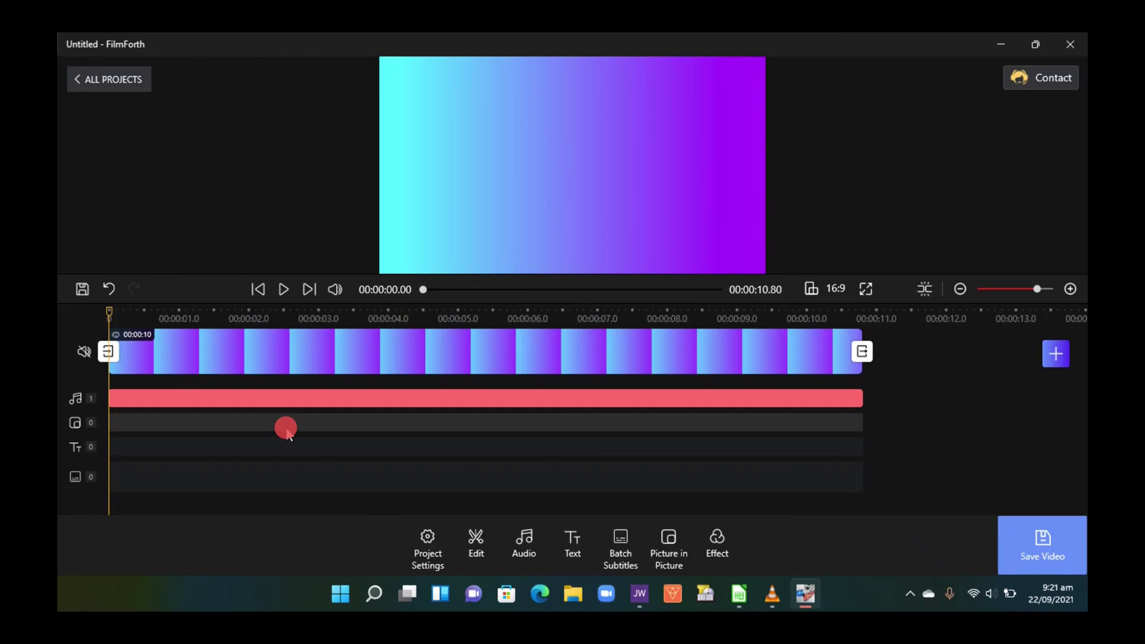
click(279, 368)
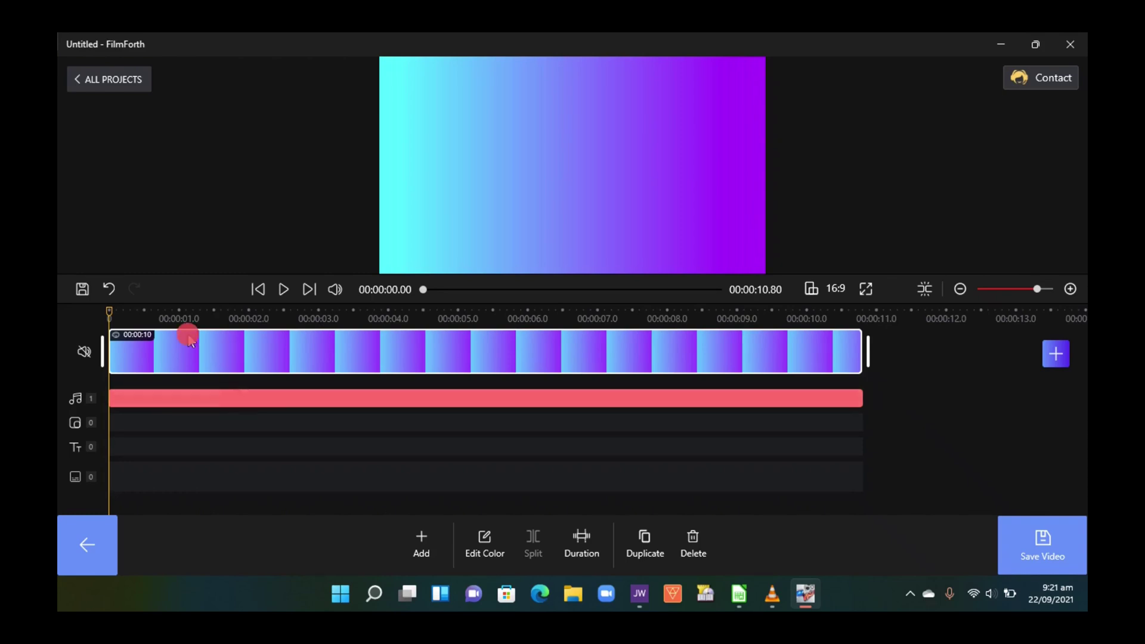
click(250, 477)
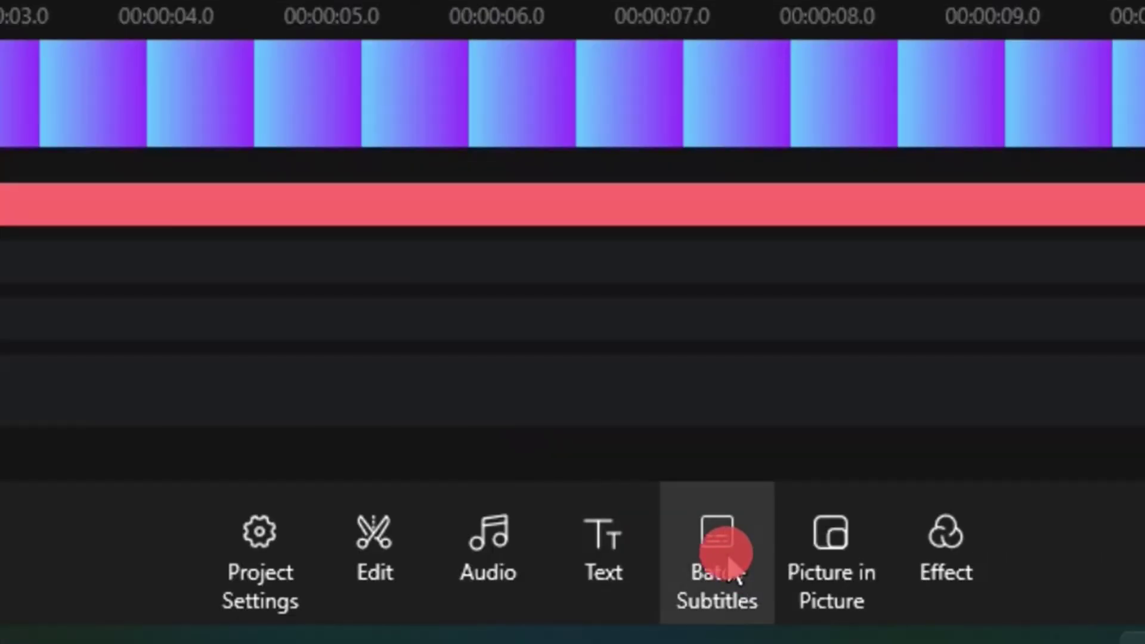
Step: Open Batch Subtitles, look through the Preset and Font tabs, then go back to Caption
click(737, 570)
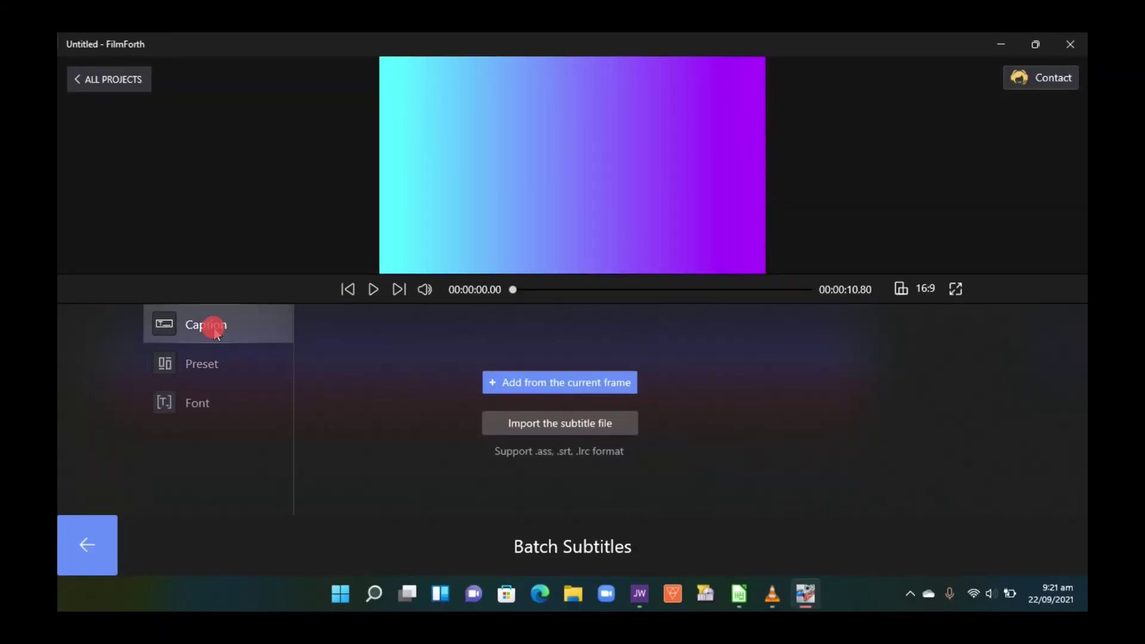
click(201, 364)
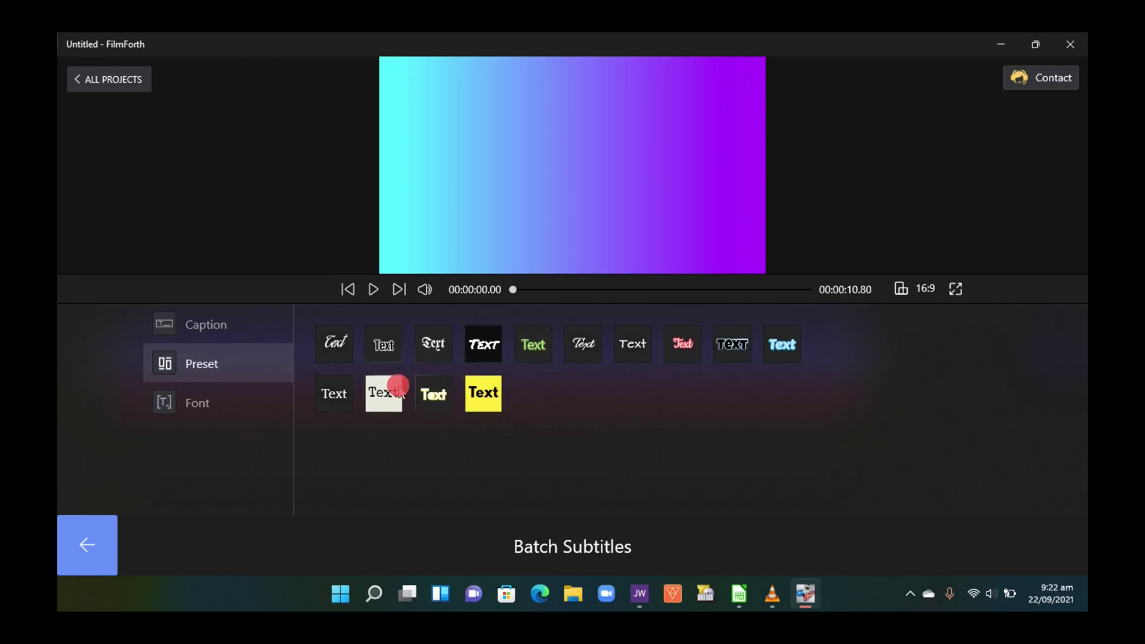
click(232, 404)
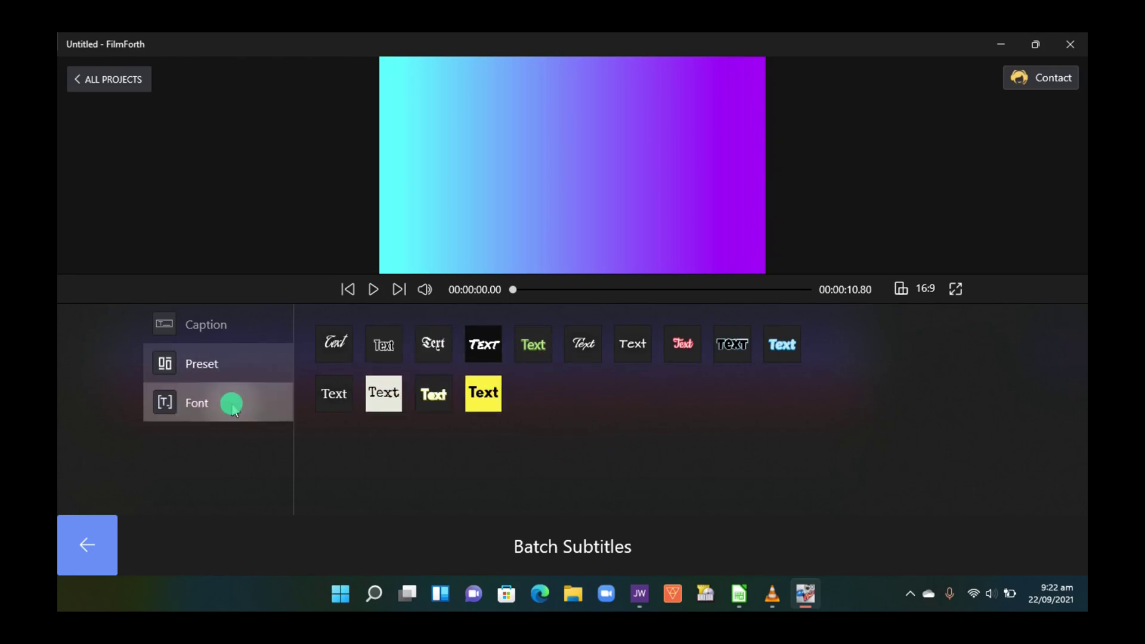
click(216, 329)
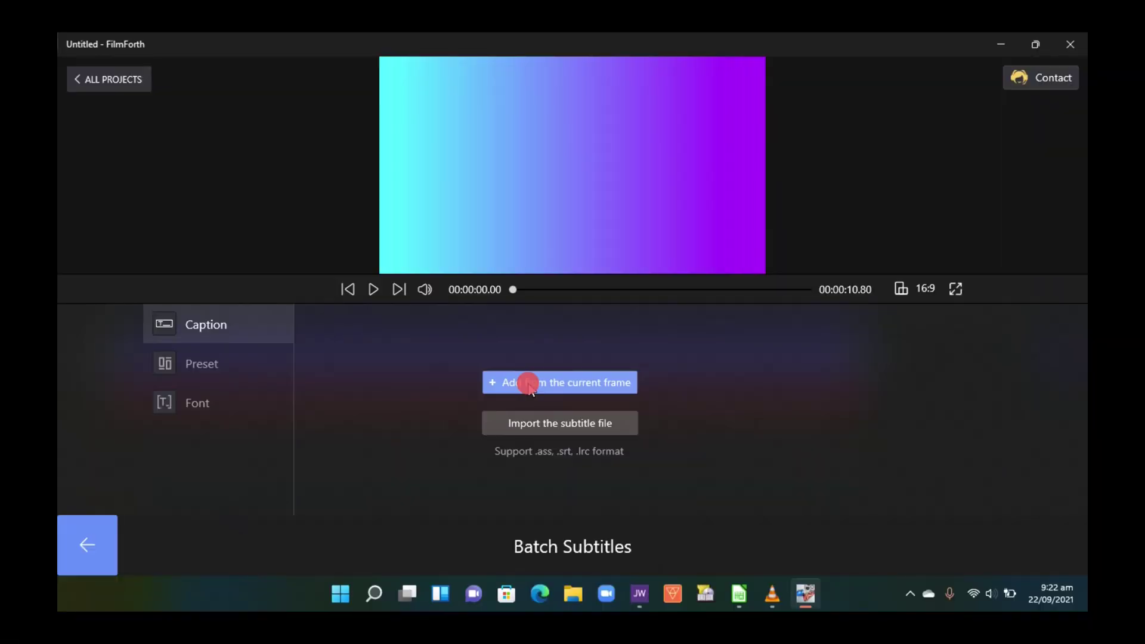
Step: Add a 0:00–0:03 subtitle reading 'Hello Guys welcome to another video'
click(530, 389)
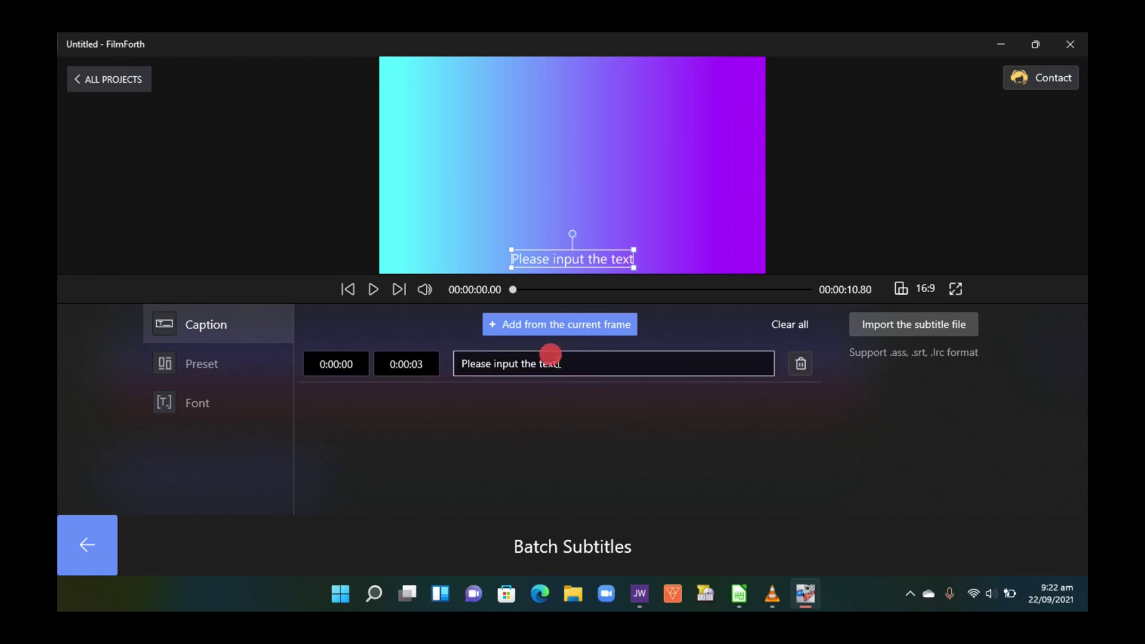
drag(547, 360, 436, 351)
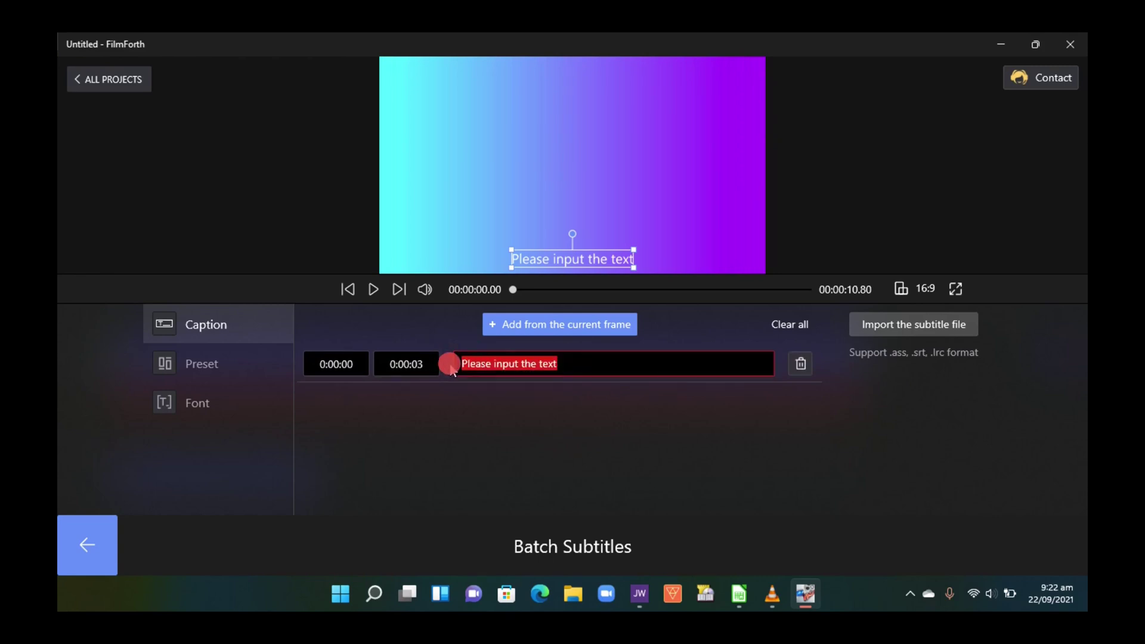
text(Hello Guys welcome to another video)
click(649, 364)
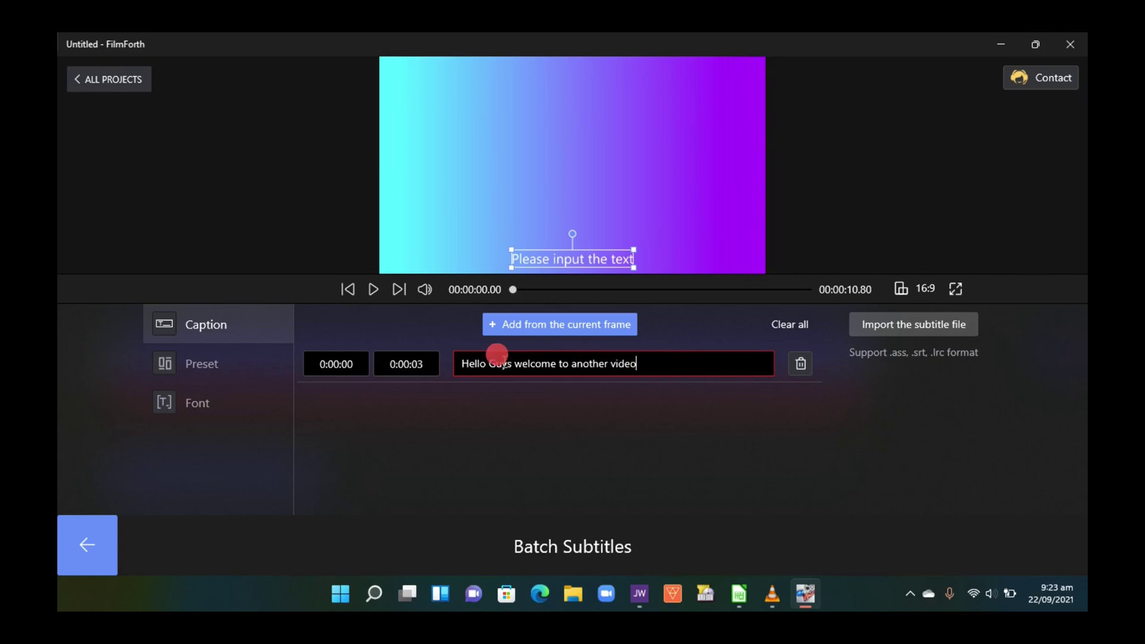
click(440, 408)
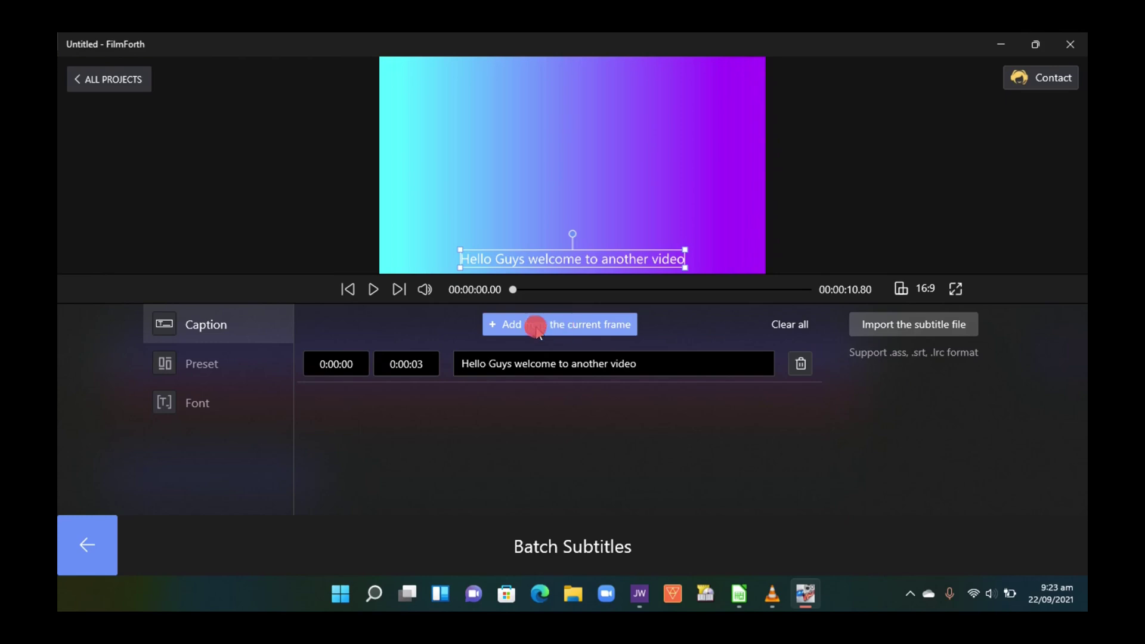
Step: Add placeholder subtitles starting at 3.15 s and 6.52 s
click(537, 327)
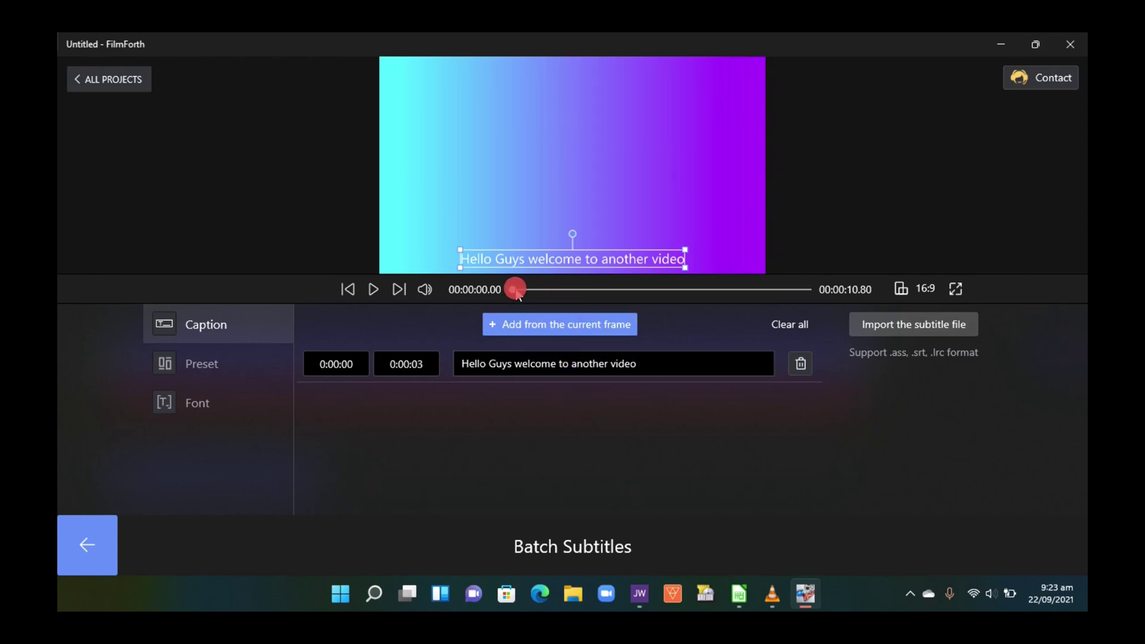
mouse_move(530, 293)
mouse_down()
mouse_move(607, 293)
mouse_move(599, 290)
mouse_up()
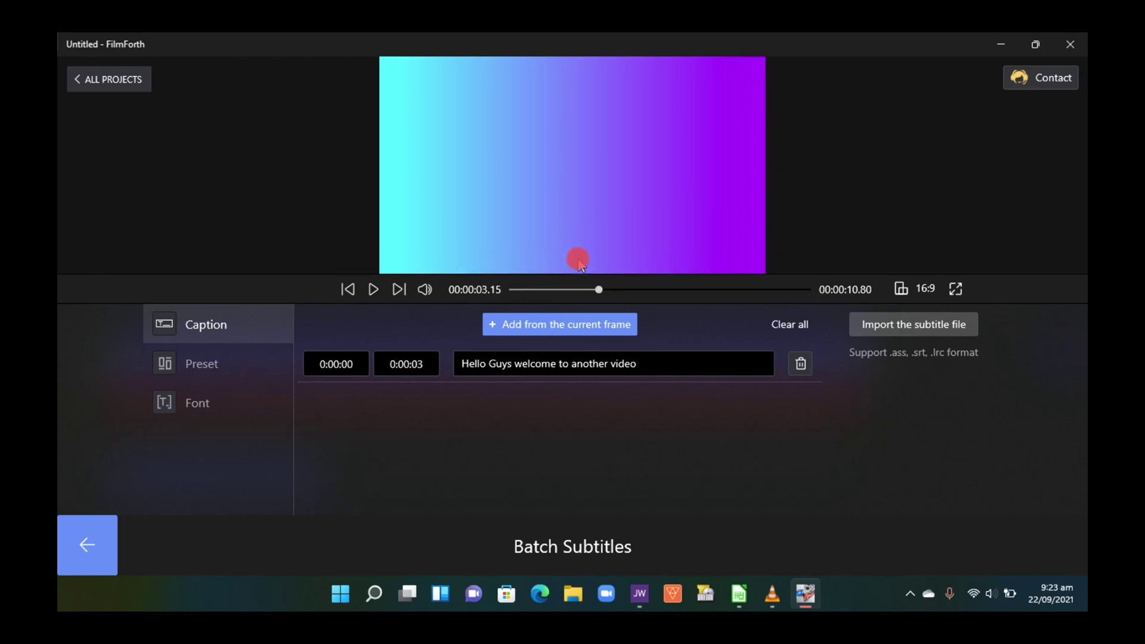
click(558, 324)
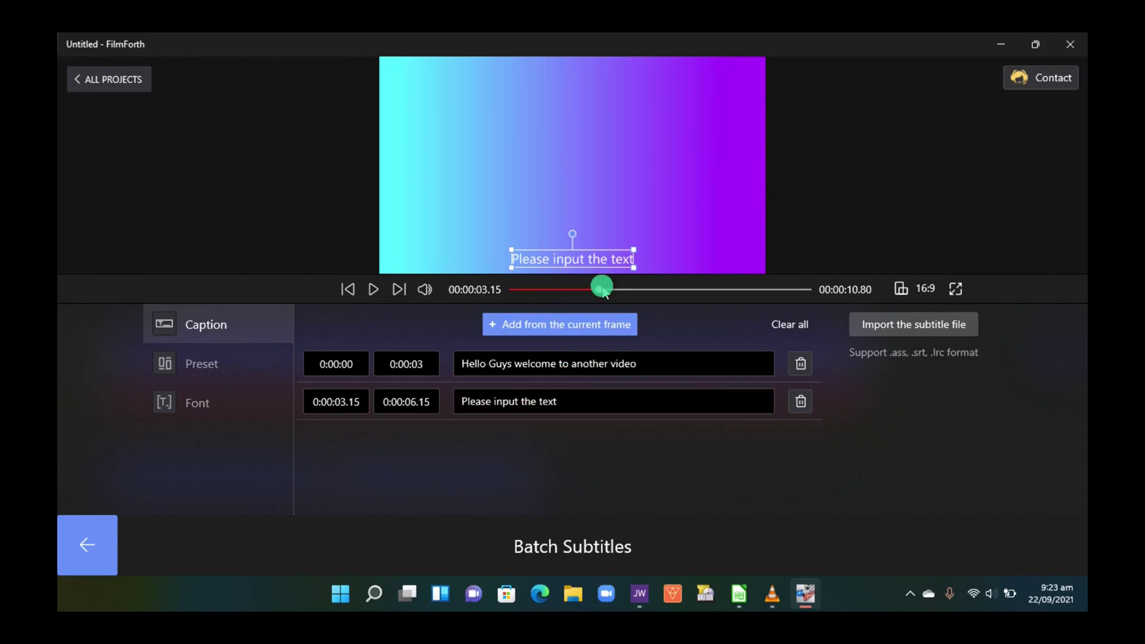
drag(604, 291, 695, 299)
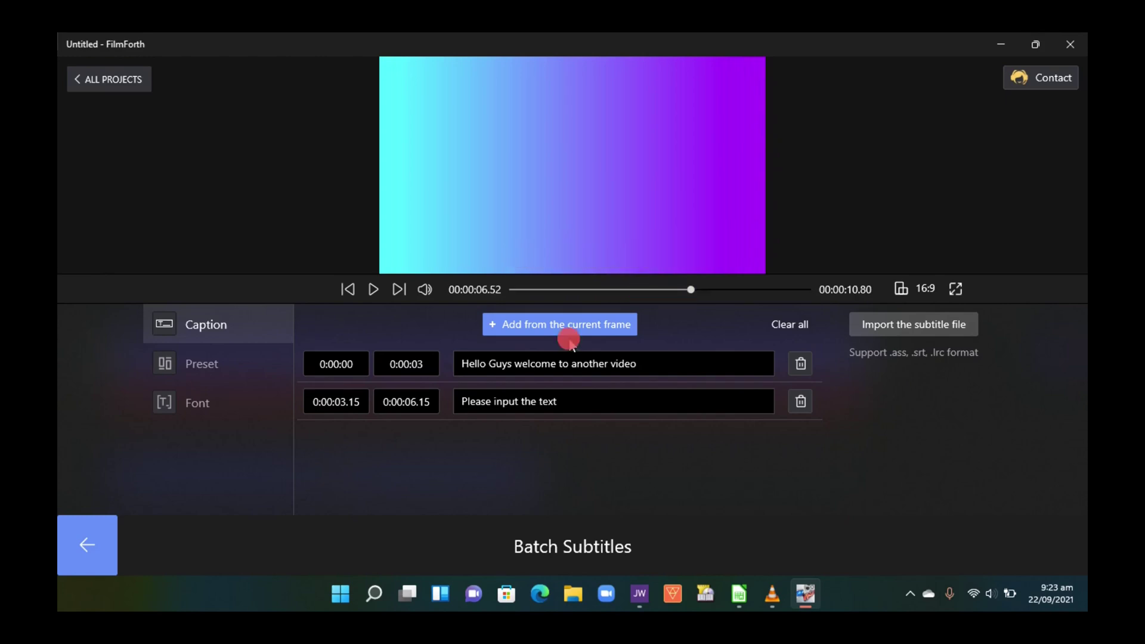
click(577, 325)
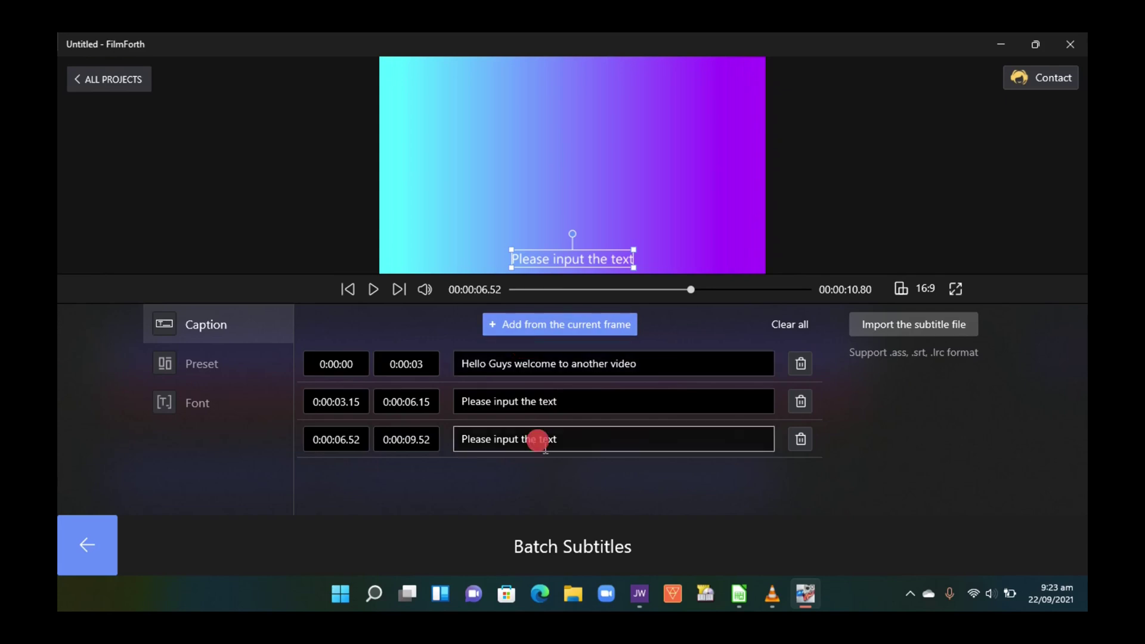
Step: Review the text of the second and third placeholder captions
click(458, 401)
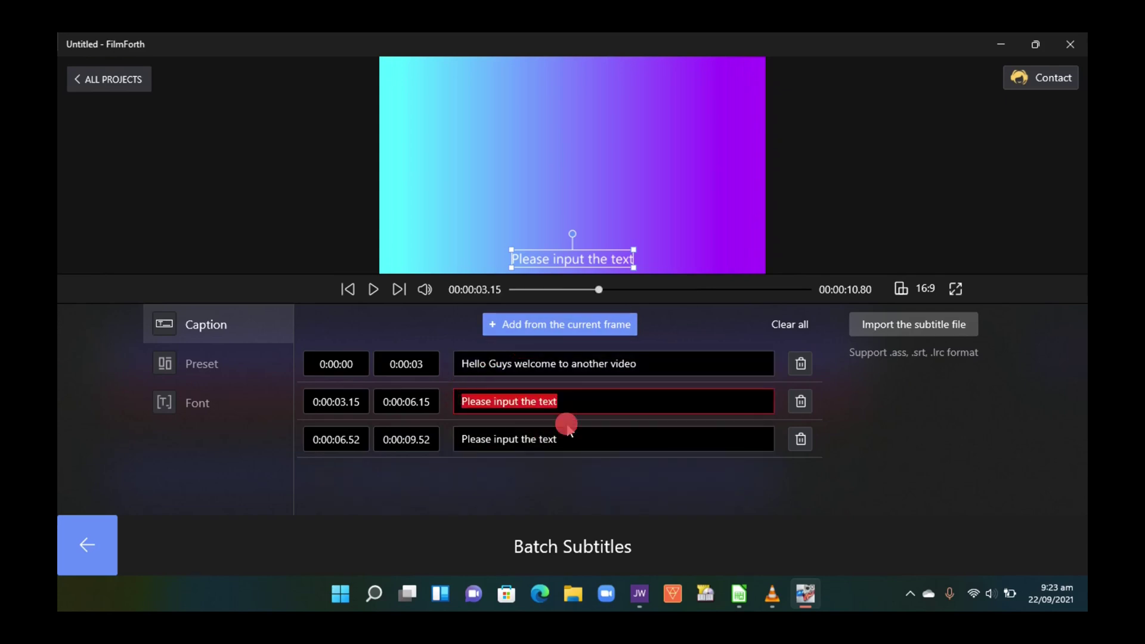
click(477, 433)
right_click(479, 434)
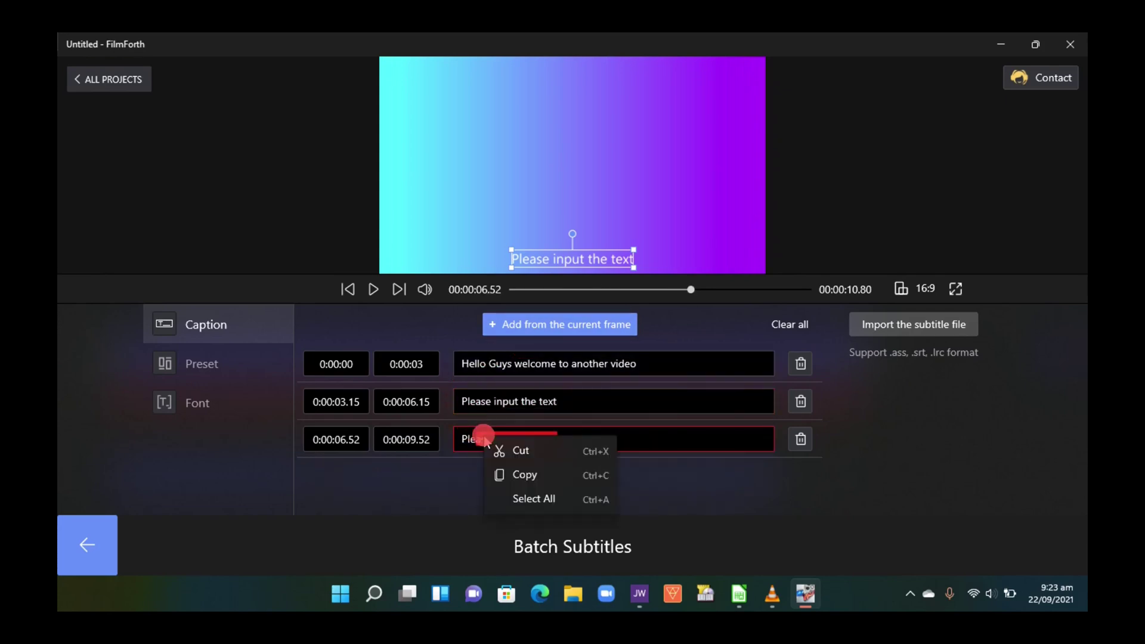
click(829, 553)
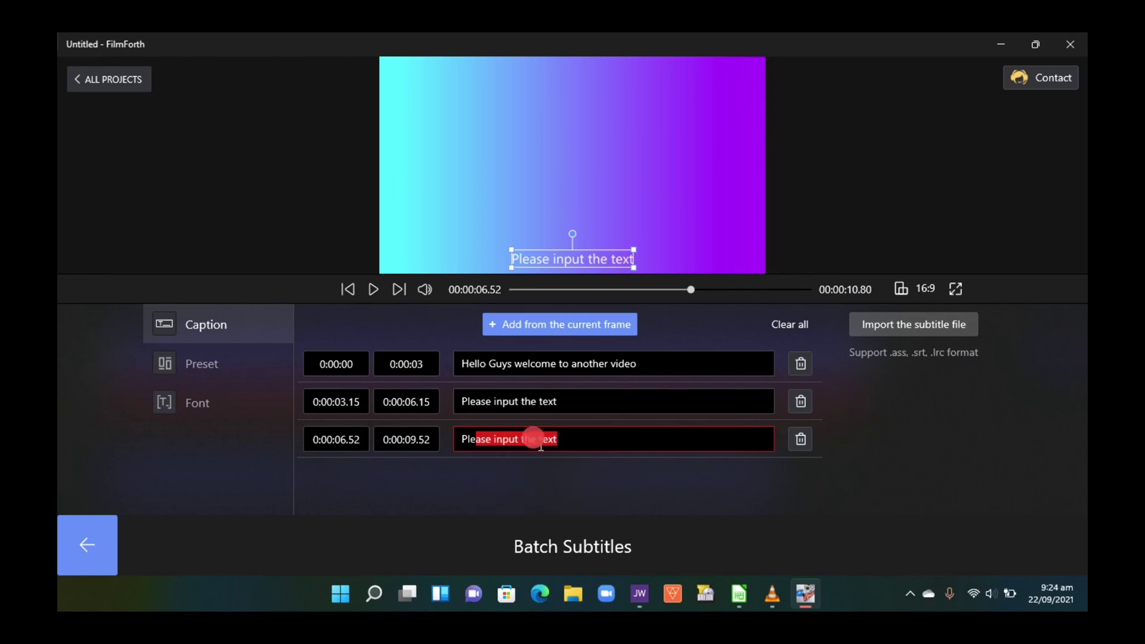
click(588, 431)
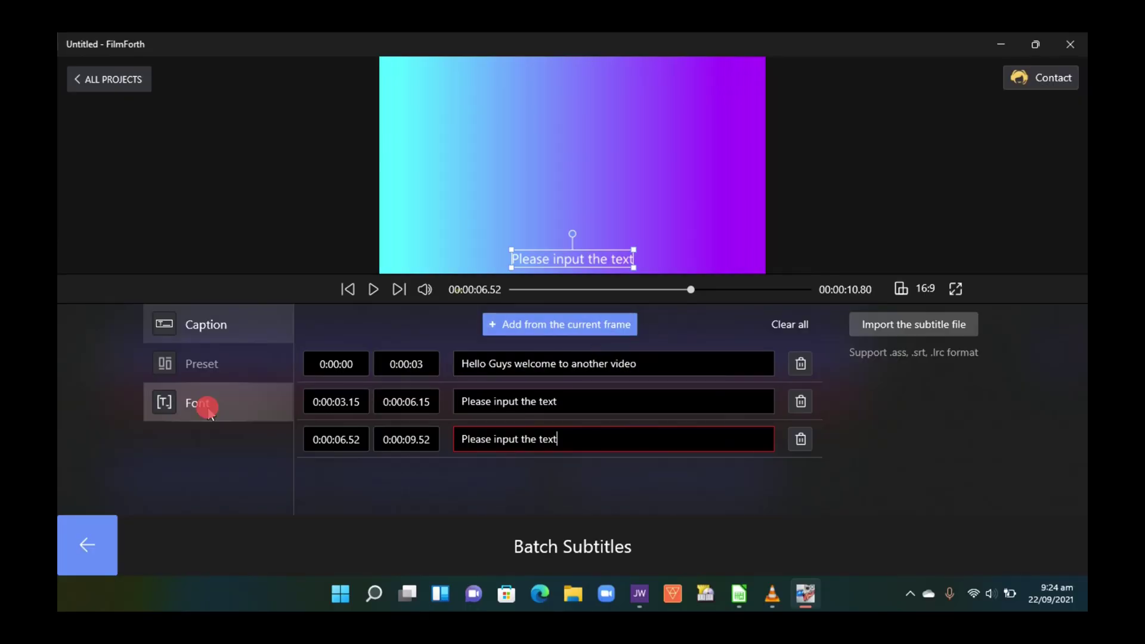
Step: Try several caption style presets, ending on the red script style
click(205, 367)
click(484, 402)
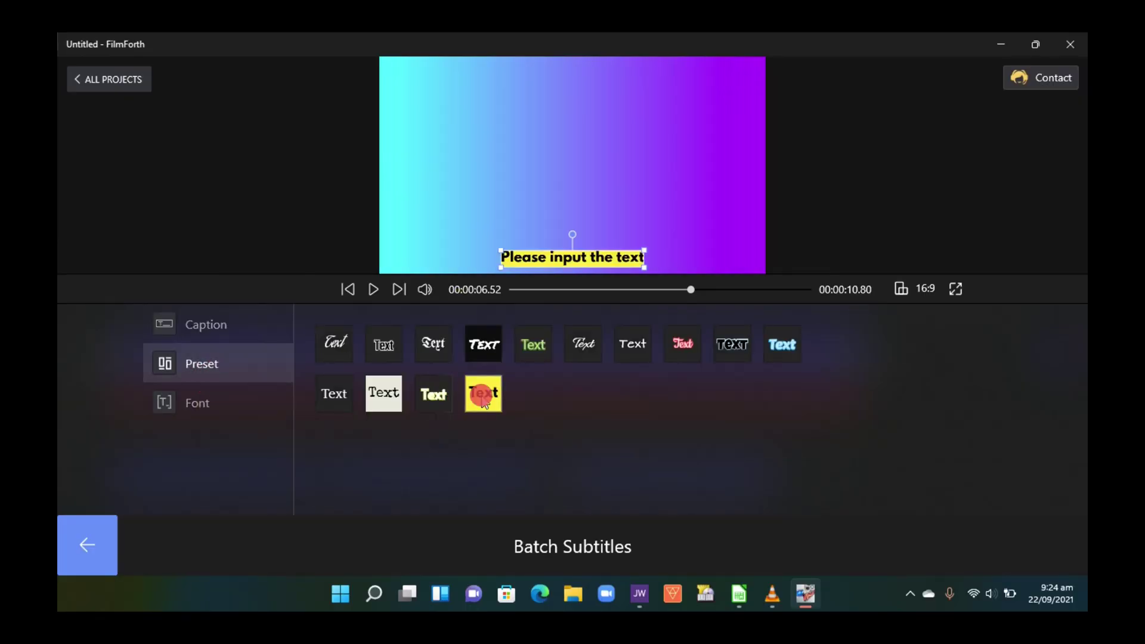
click(432, 394)
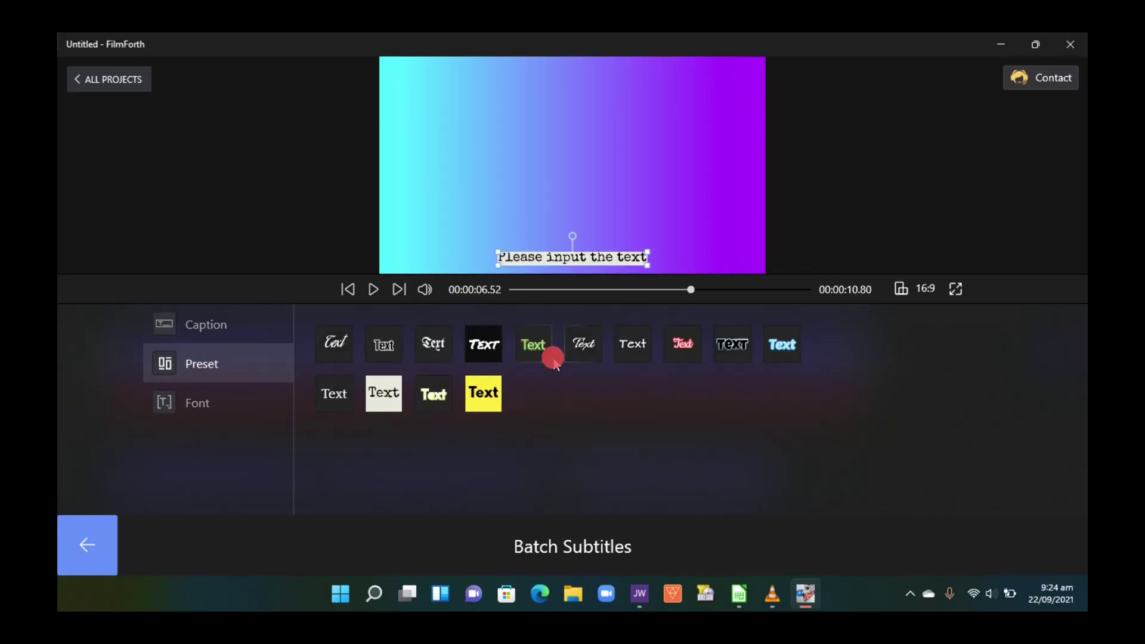
click(785, 341)
click(726, 342)
click(683, 344)
Step: Choose a new caption font from the Font settings list
click(197, 400)
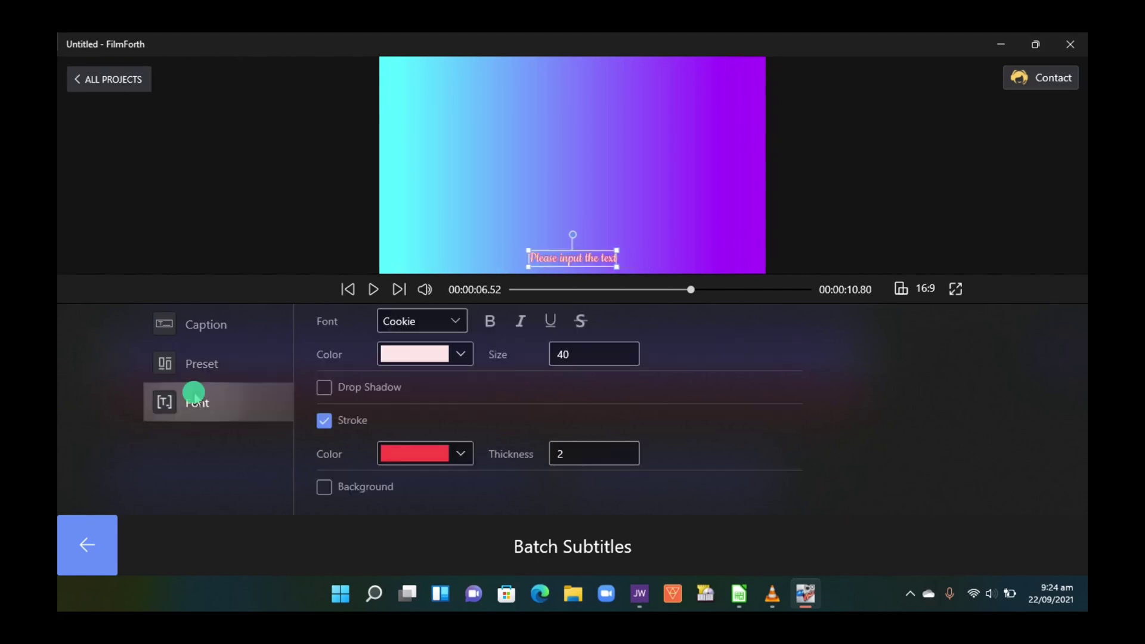
click(456, 321)
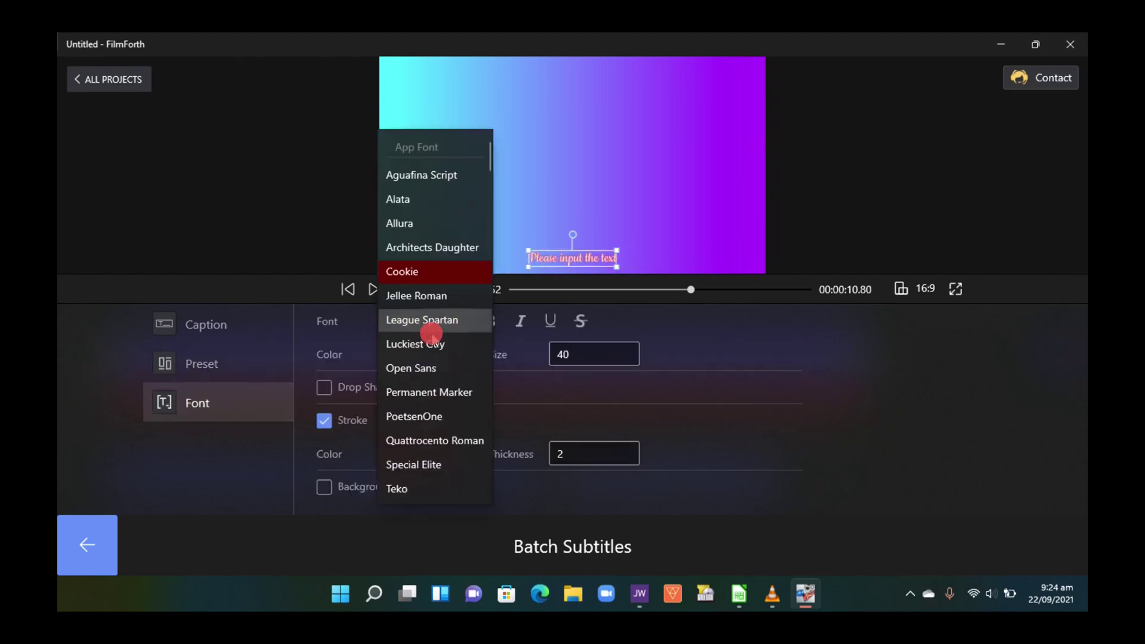
click(394, 488)
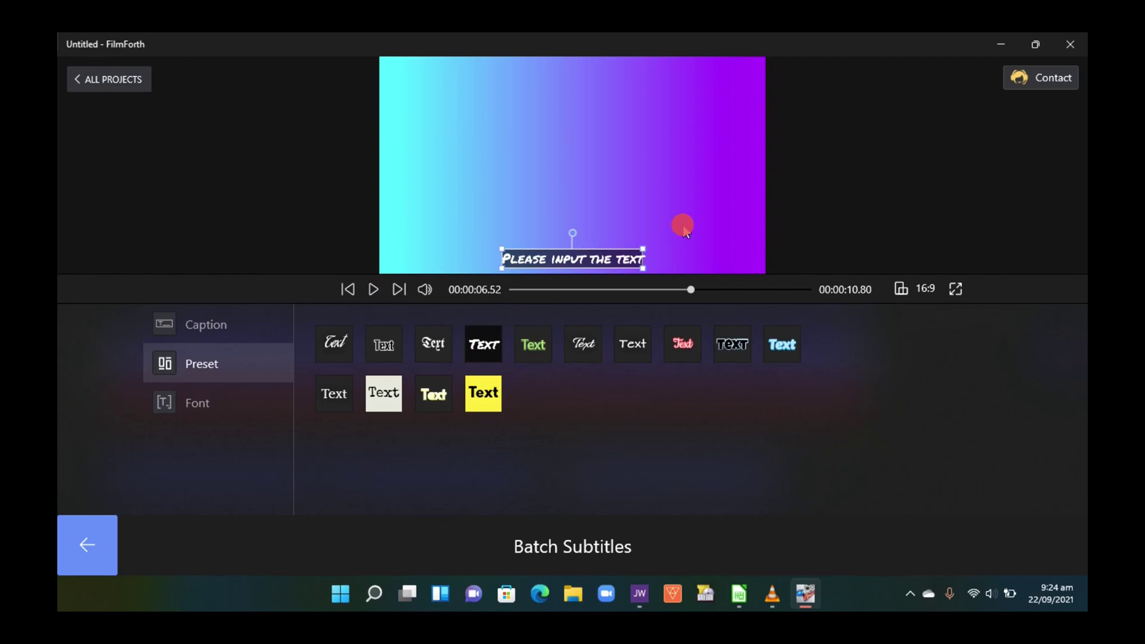
Step: Back on the timeline, play from the start and park the playhead near 2.2 s
click(86, 543)
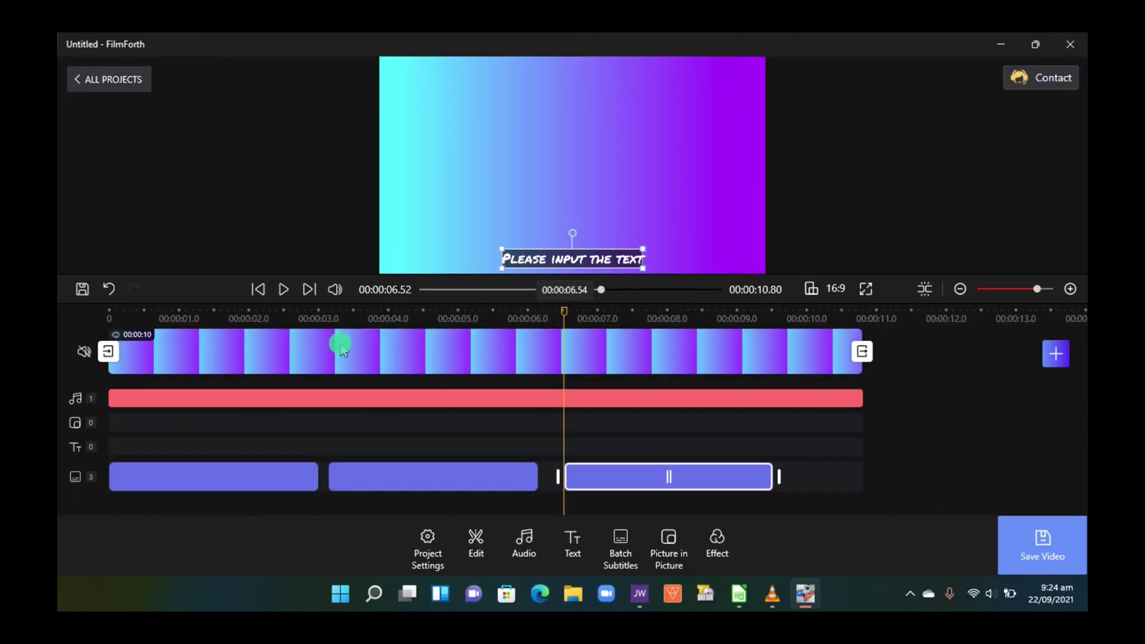
click(117, 421)
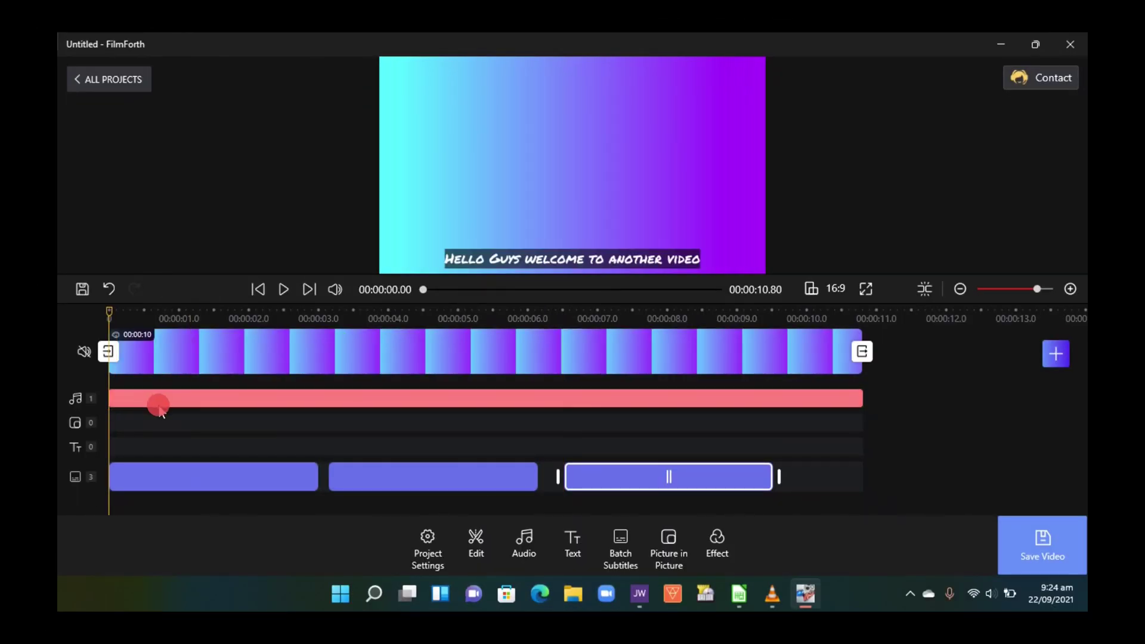
key(space)
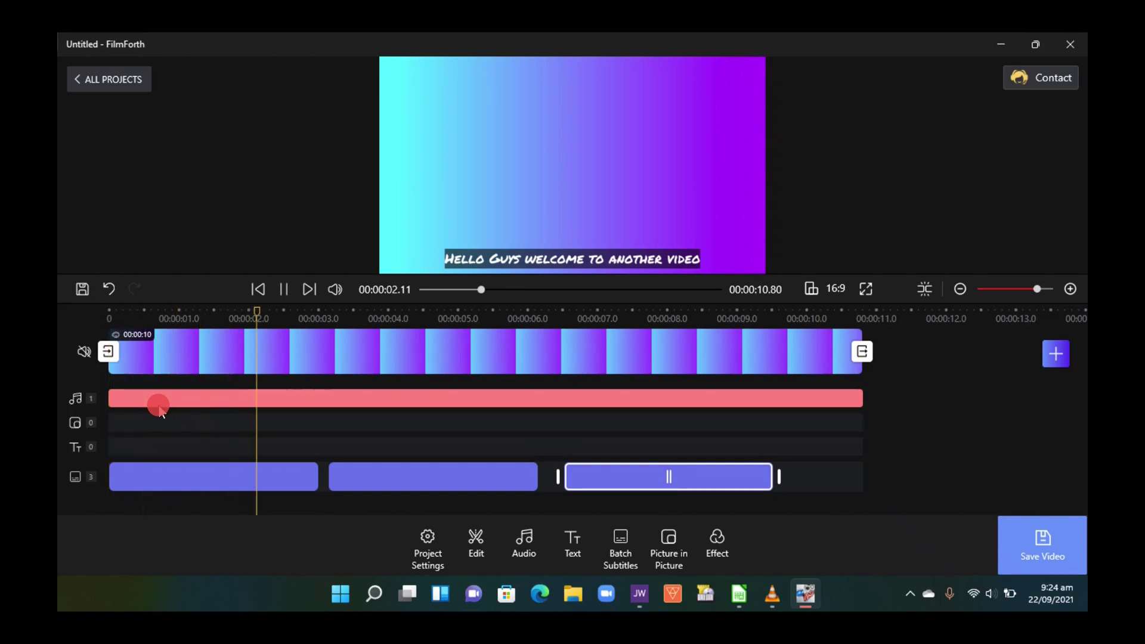
key(space)
click(260, 317)
Step: Trim the first subtitle clip to end near 2.2 s and slide the second clip after it
click(353, 478)
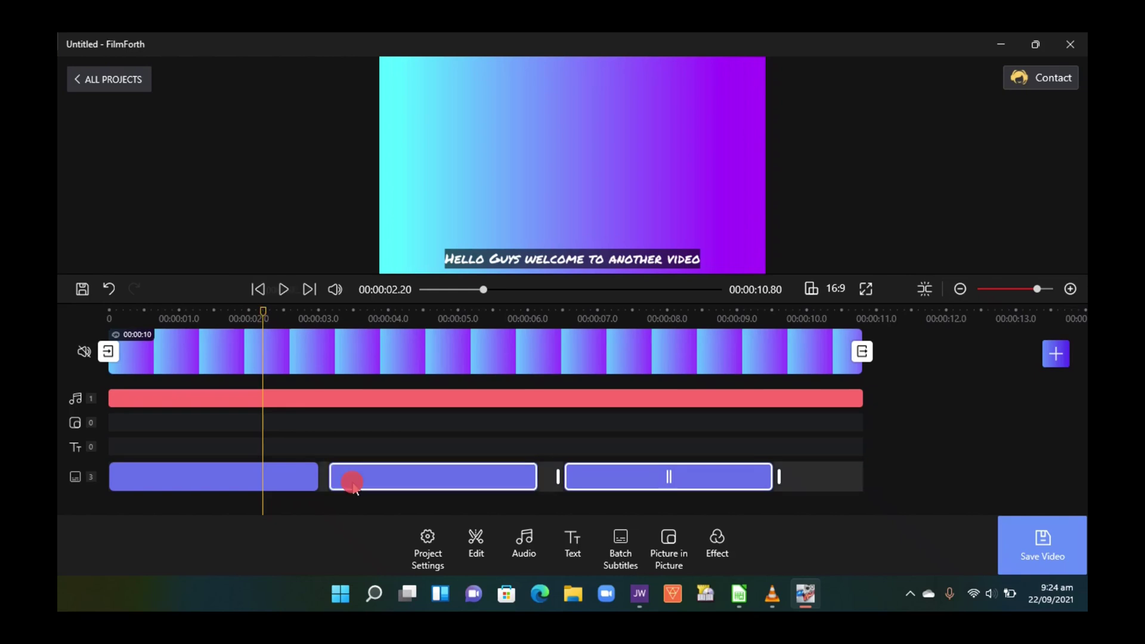
click(301, 477)
drag(315, 476, 263, 474)
click(422, 487)
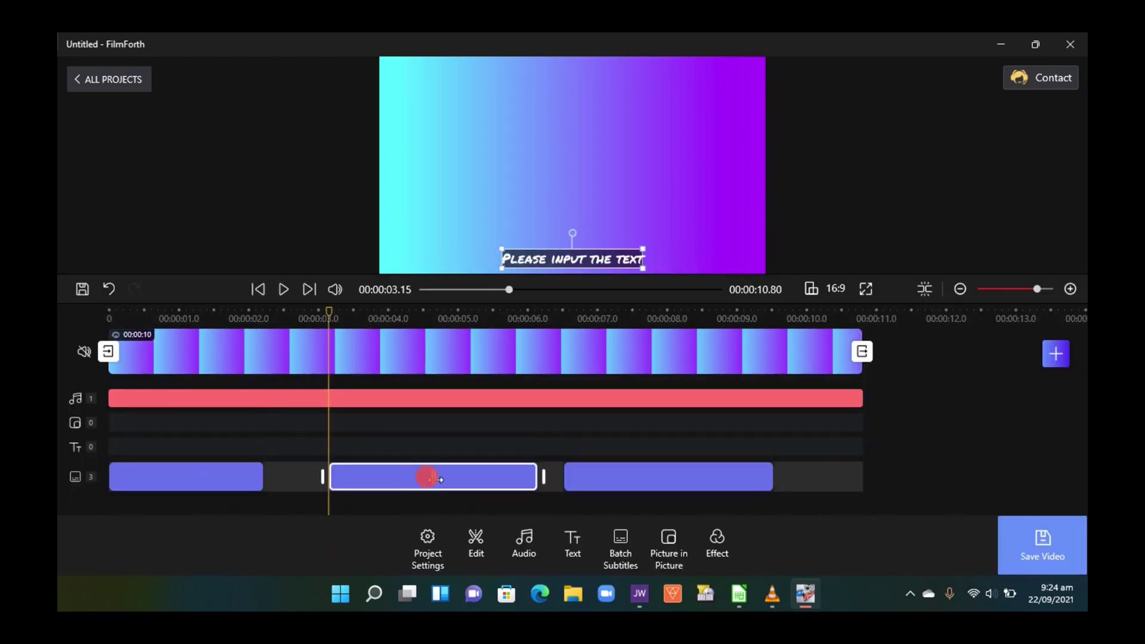
drag(427, 479, 364, 478)
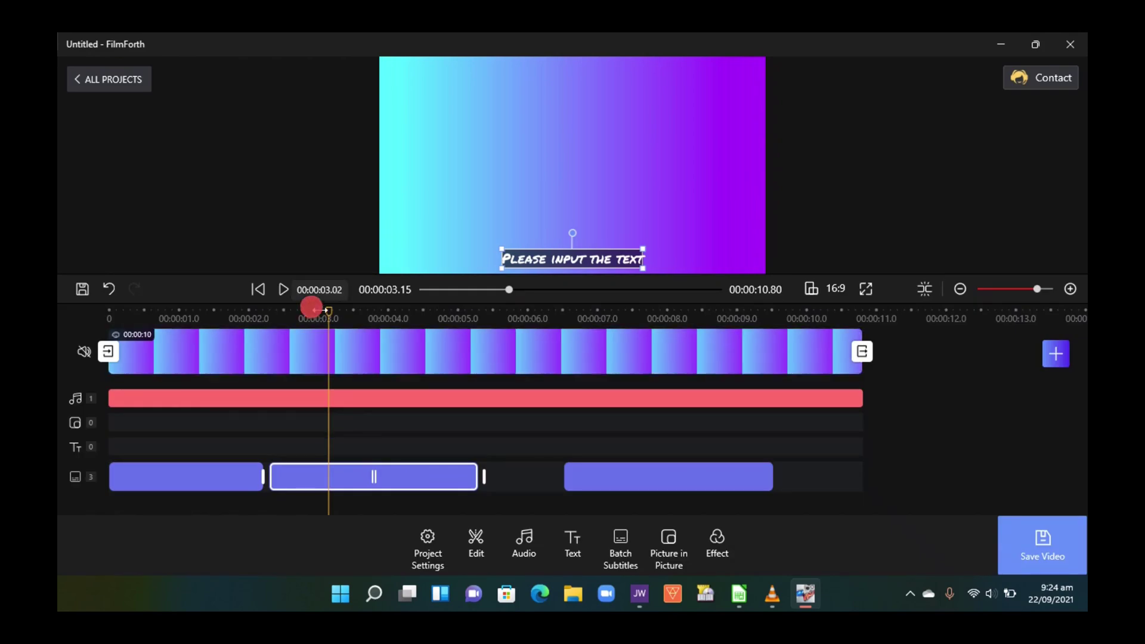
drag(329, 313, 275, 322)
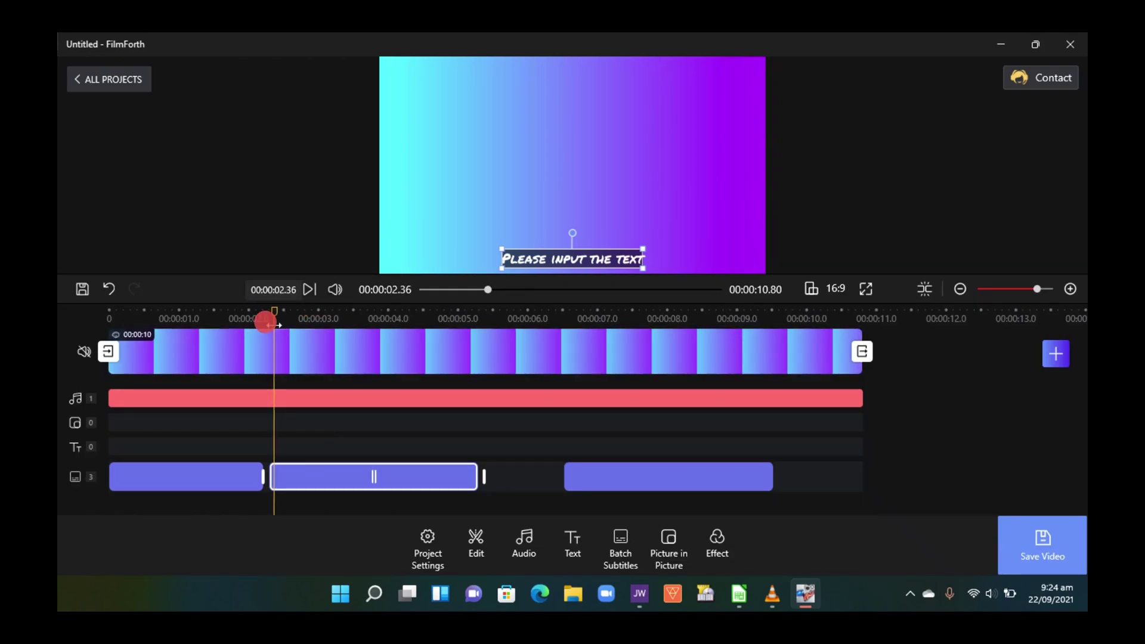
click(641, 480)
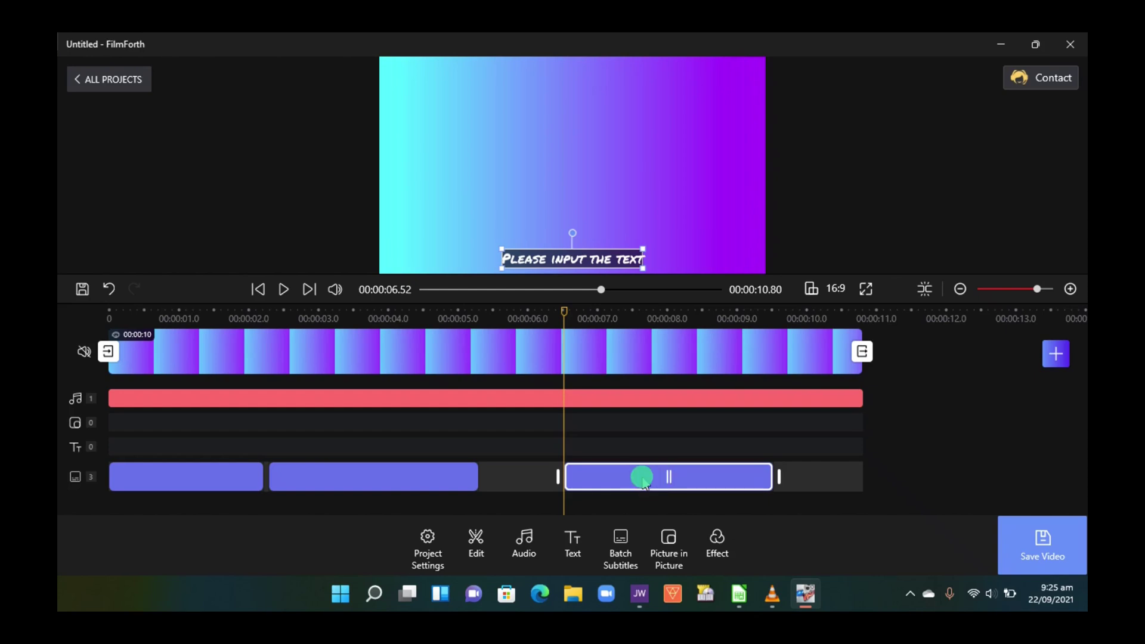
Step: Delete the 0:00:06.52–0:00:09.52 subtitle in Batch Subtitles and return to the timeline
click(821, 478)
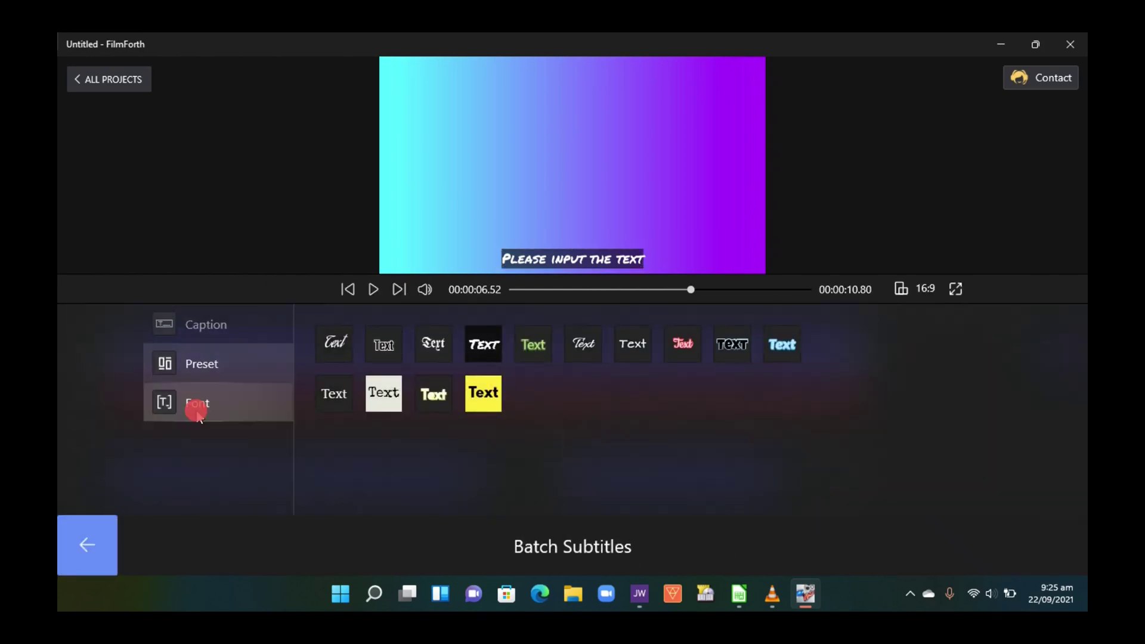
click(210, 325)
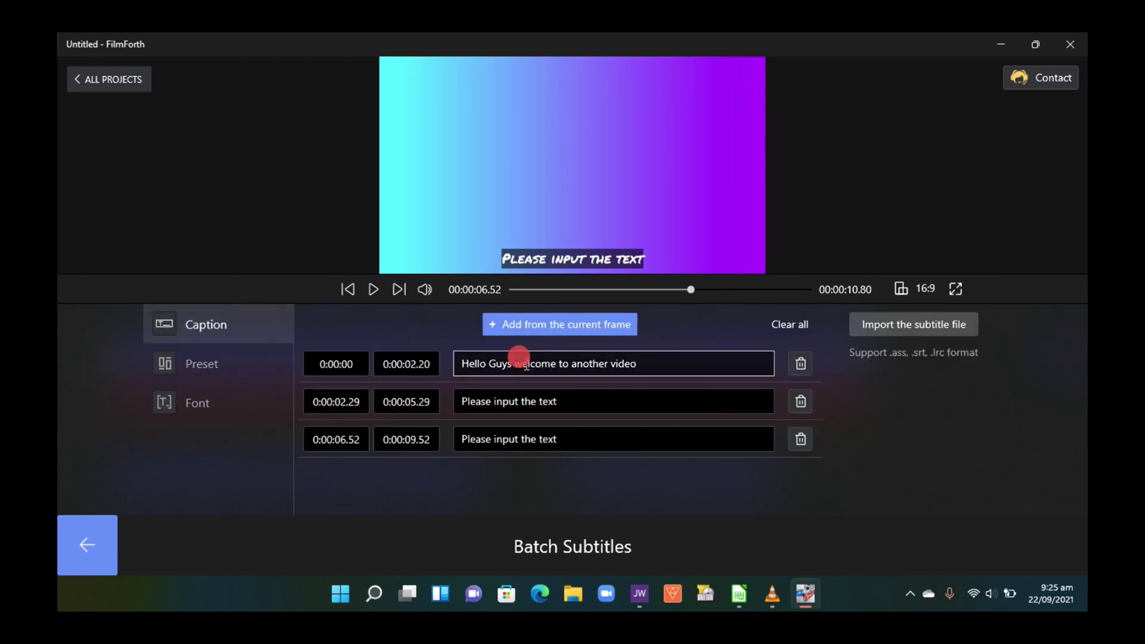
click(572, 439)
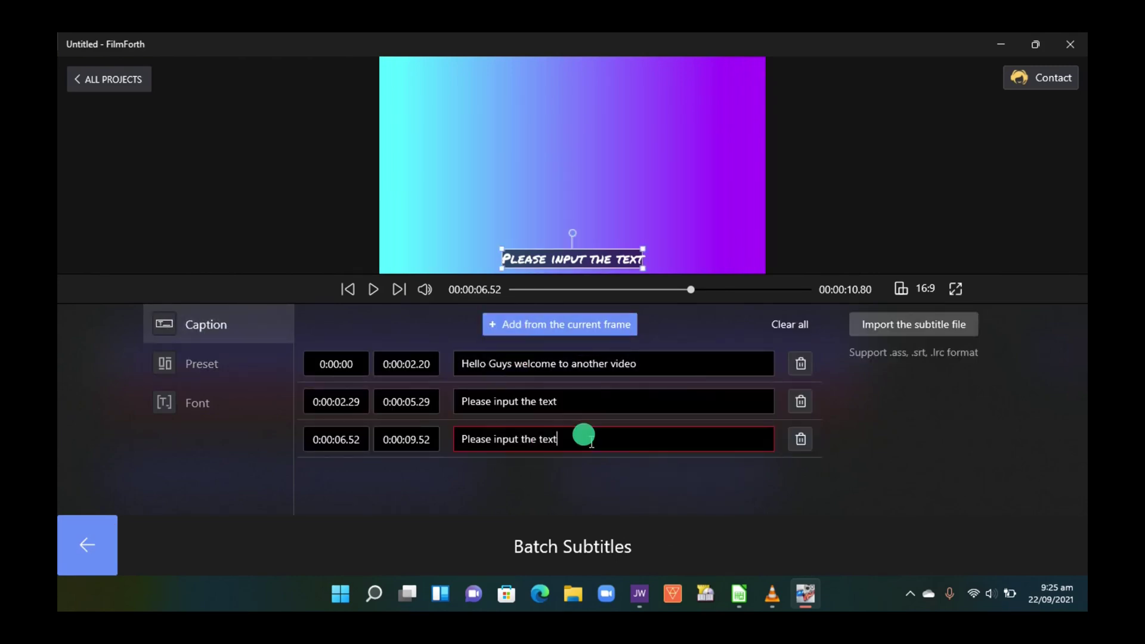
click(799, 440)
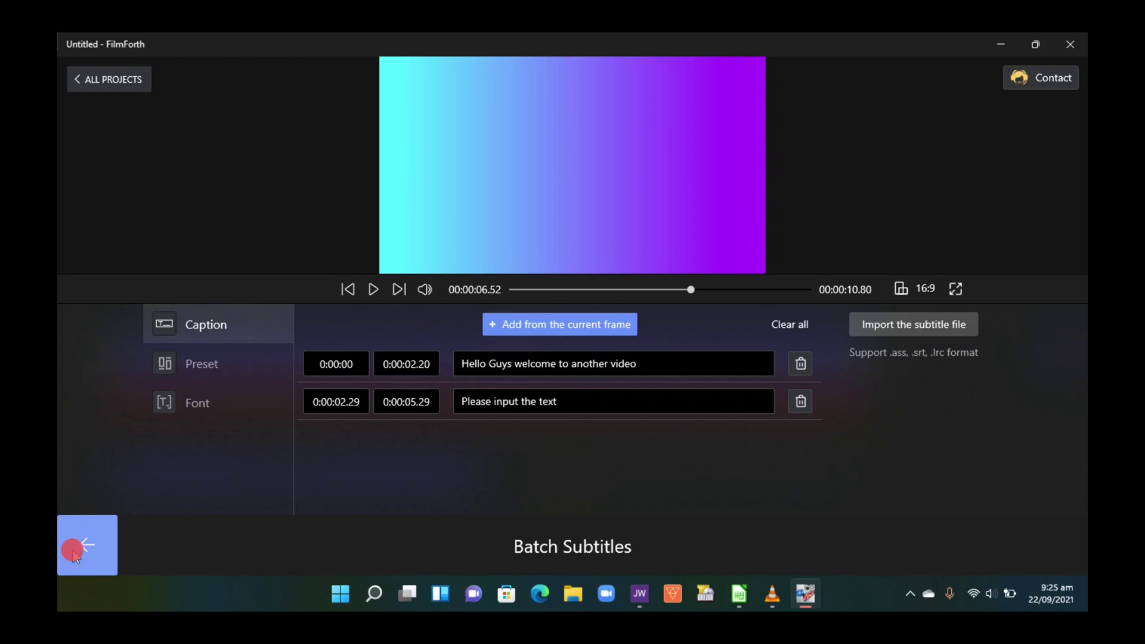
click(87, 545)
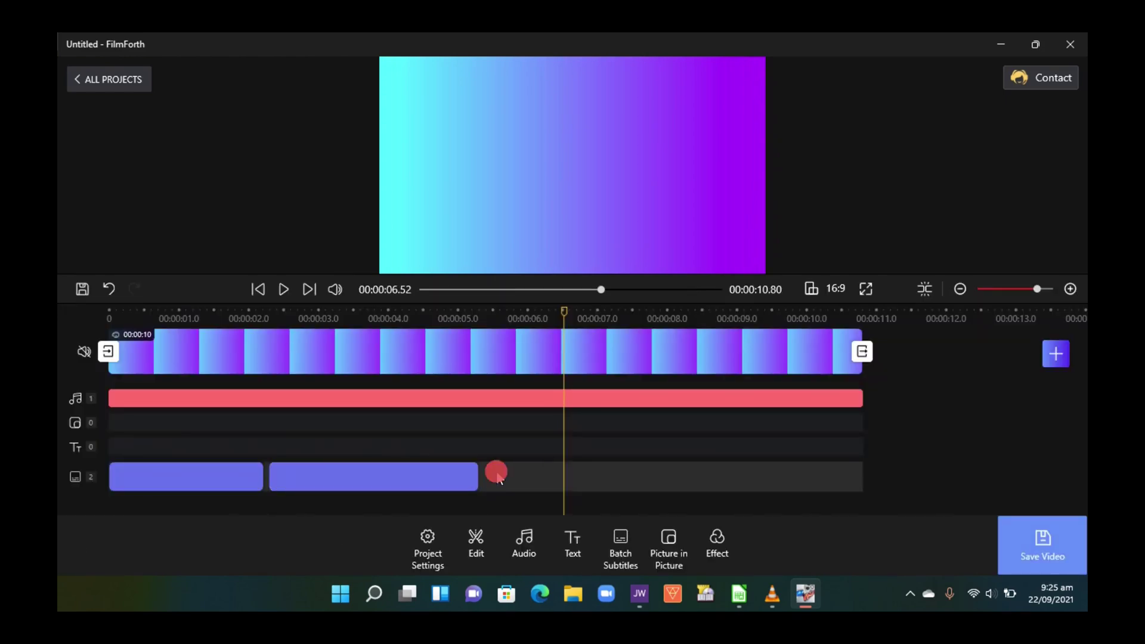